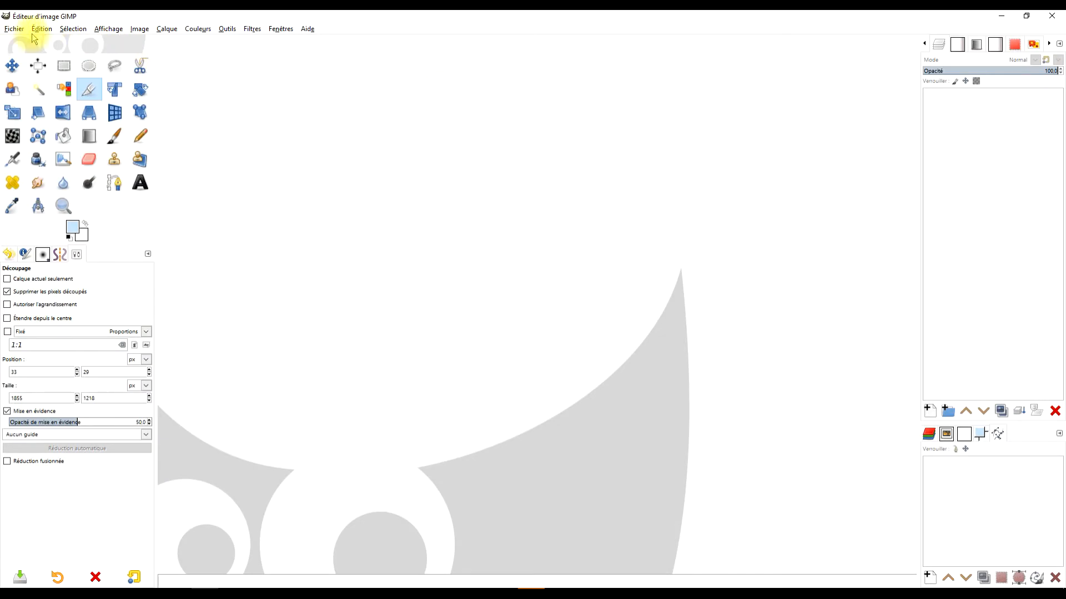
- Open the image sunset-3937110_1920.jpg from the "prise en main rapide" folder
left_click(14, 29)
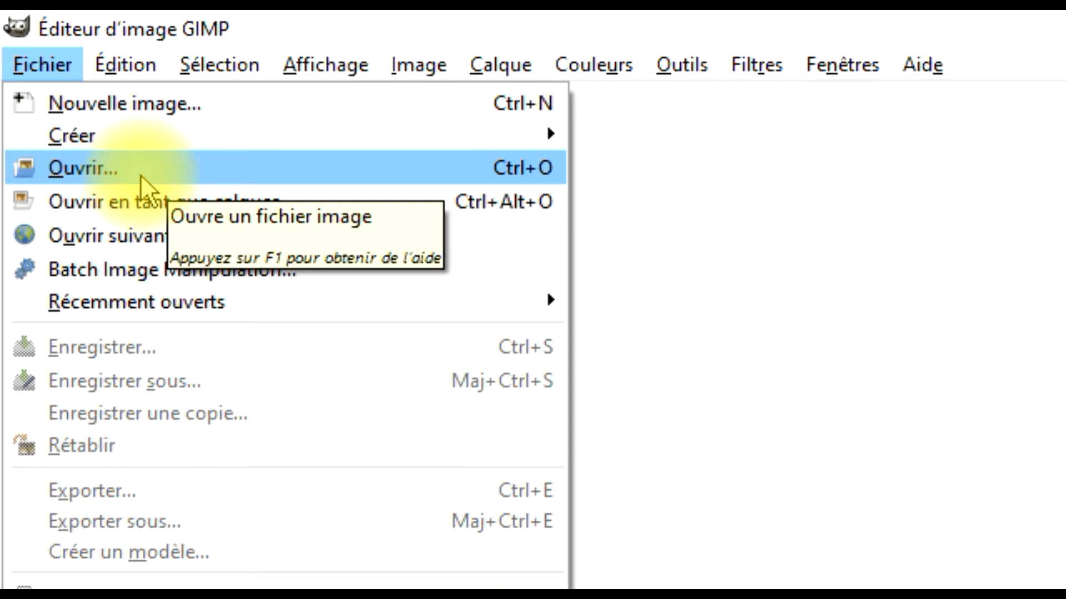
left_click(134, 165)
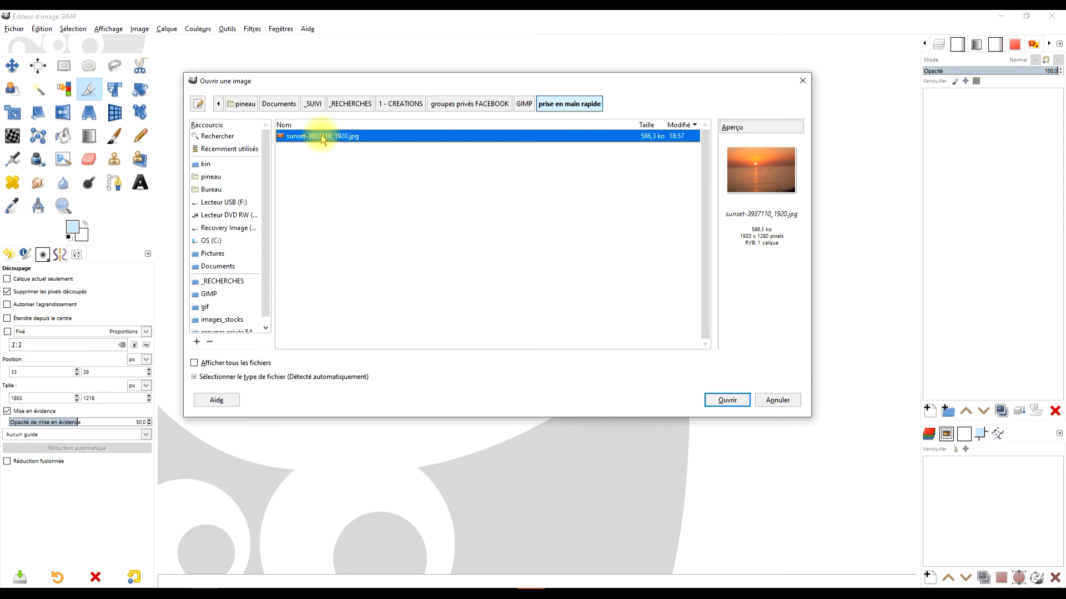
double_click(325, 136)
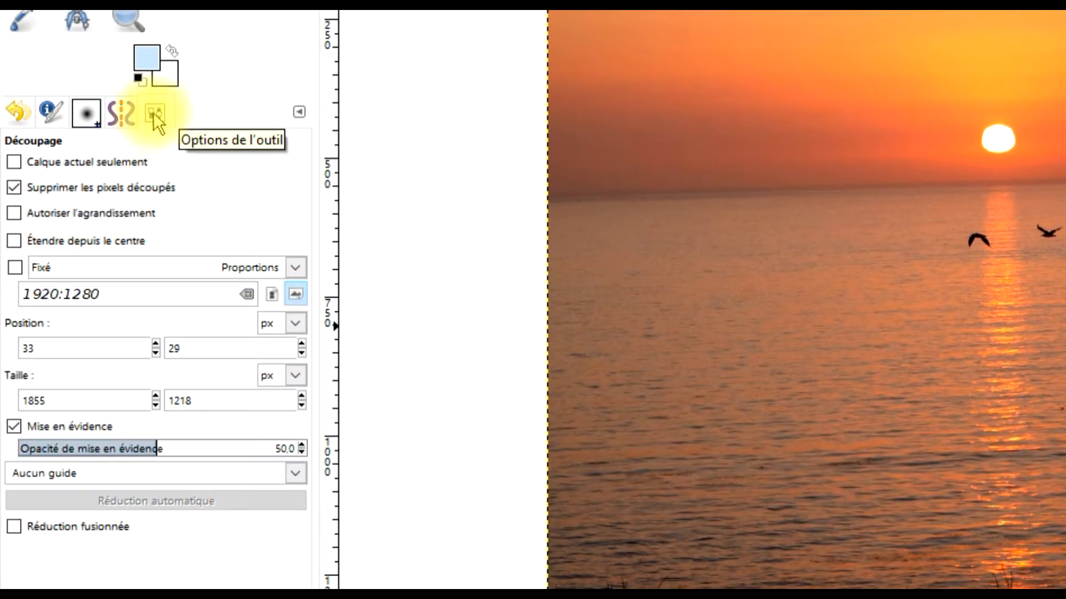
left_click(296, 119)
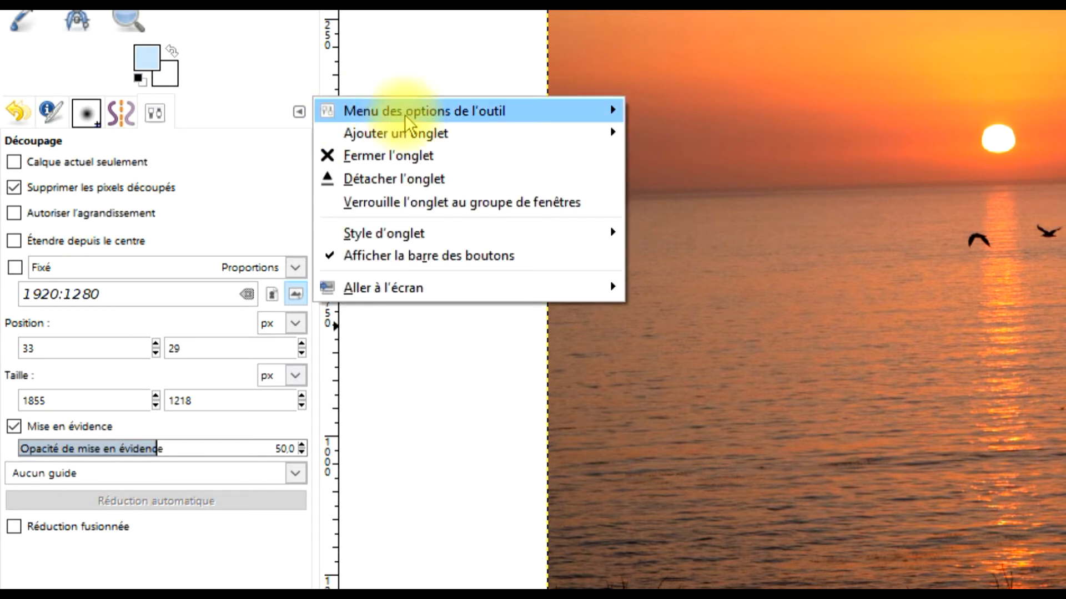
mouse_move(400, 135)
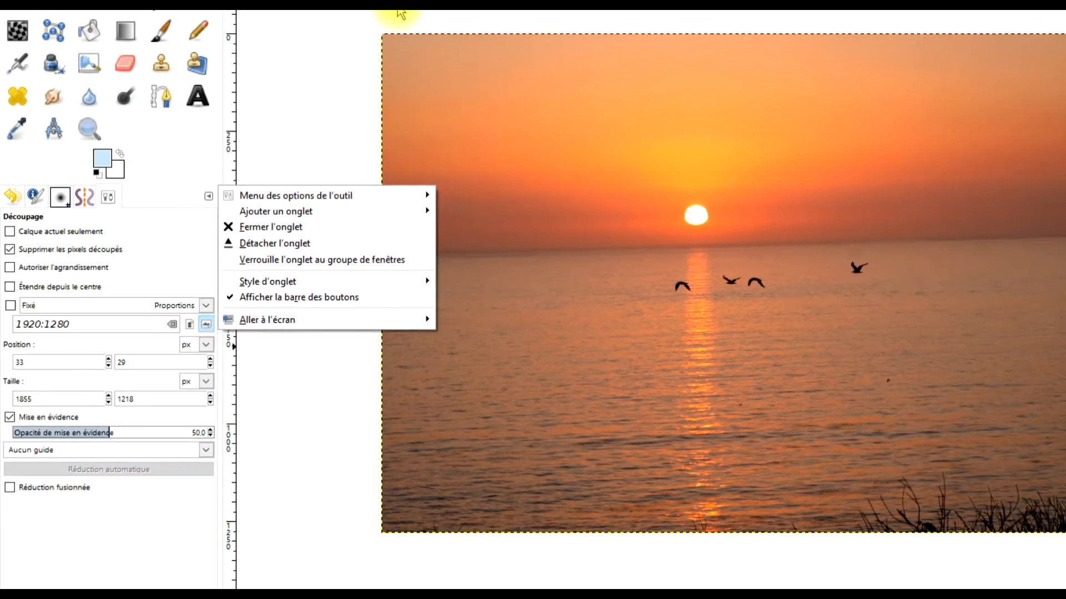
left_click(264, 85)
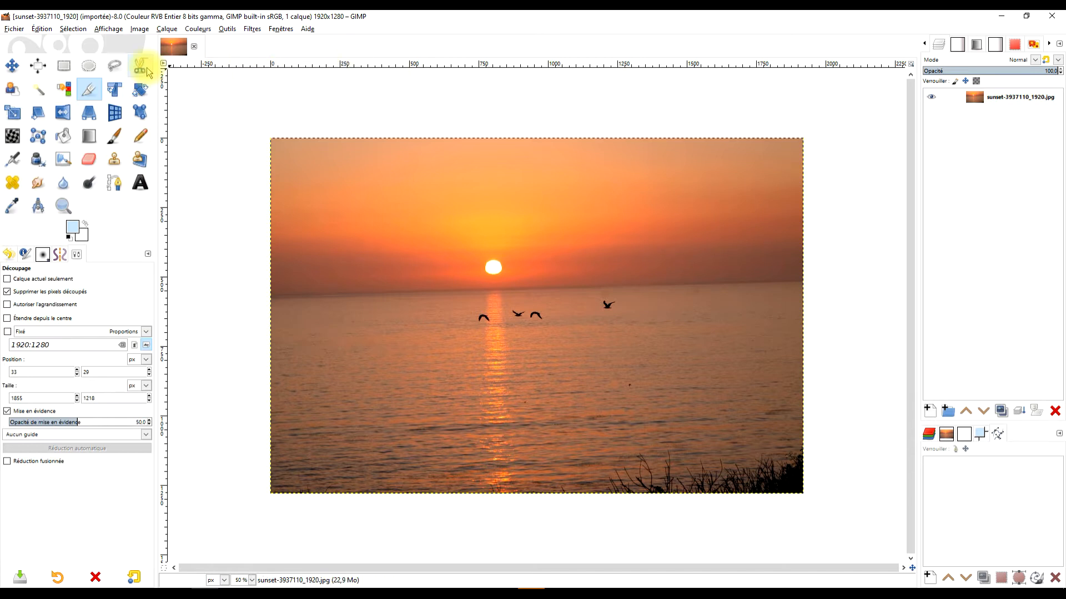
left_click(106, 29)
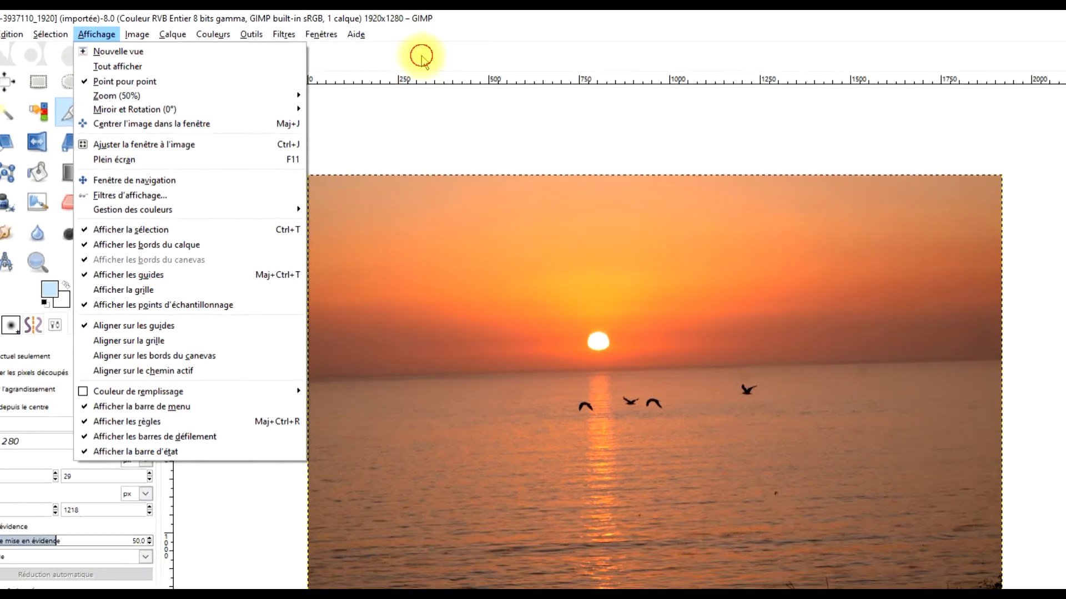
left_click(599, 30)
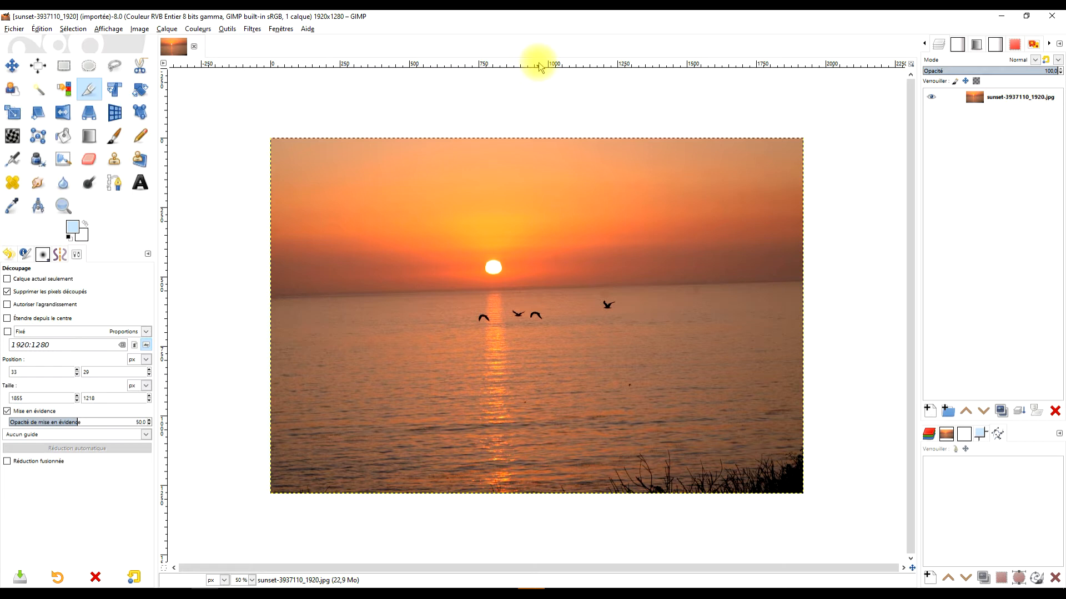
- Place a horizontal guide across the image at the sea horizon and fine-tune its position with the Move tool
left_click_drag(538, 66, 544, 232)
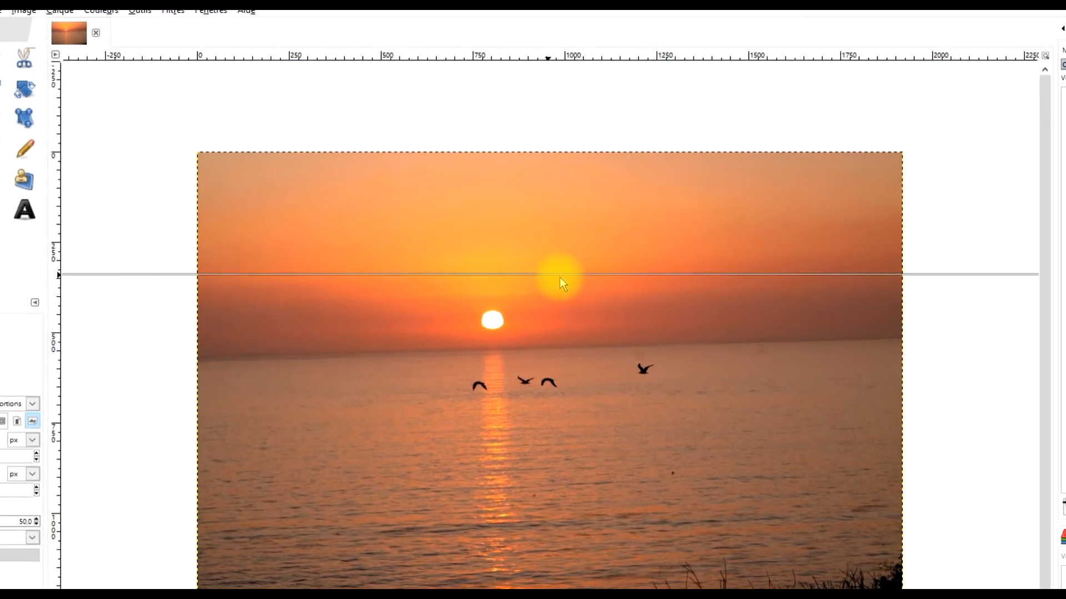
left_click_drag(560, 277, 556, 359)
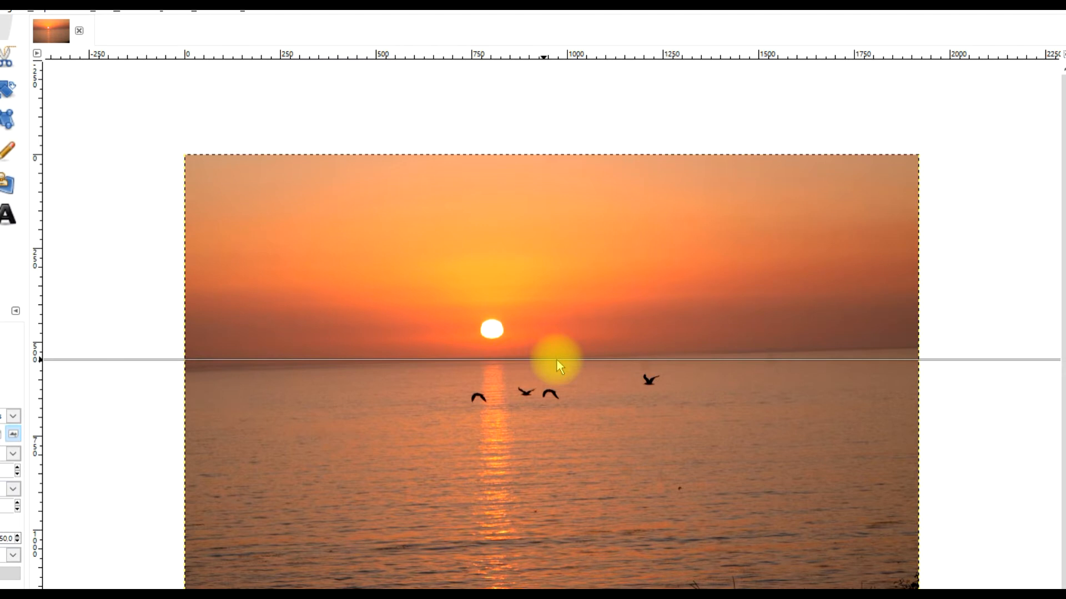
left_click_drag(556, 359, 557, 359)
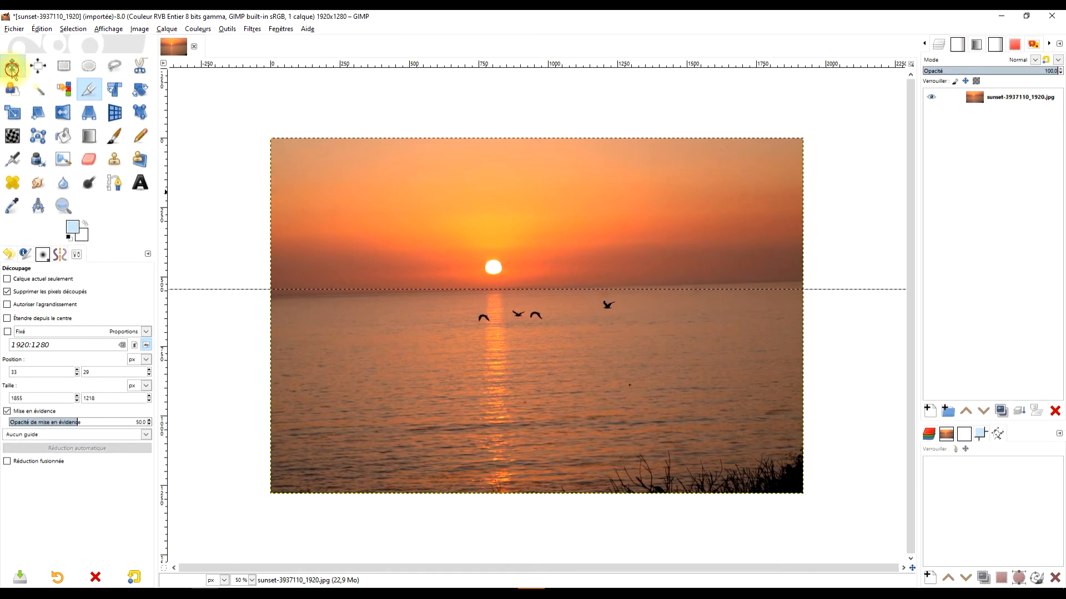
left_click(12, 69)
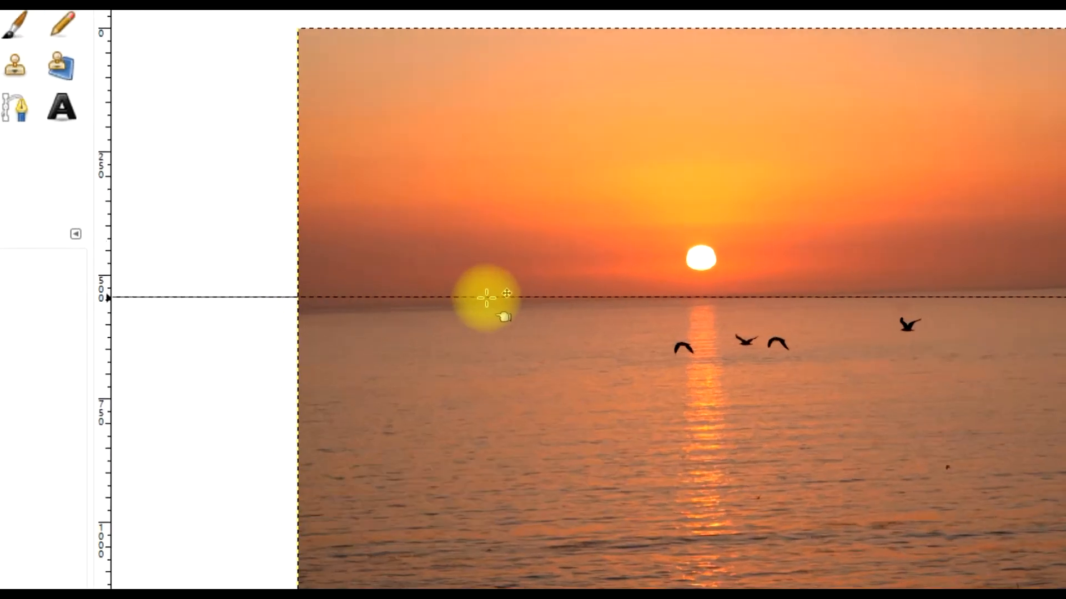
left_click_drag(376, 289, 377, 290)
left_click_drag(619, 308, 618, 306)
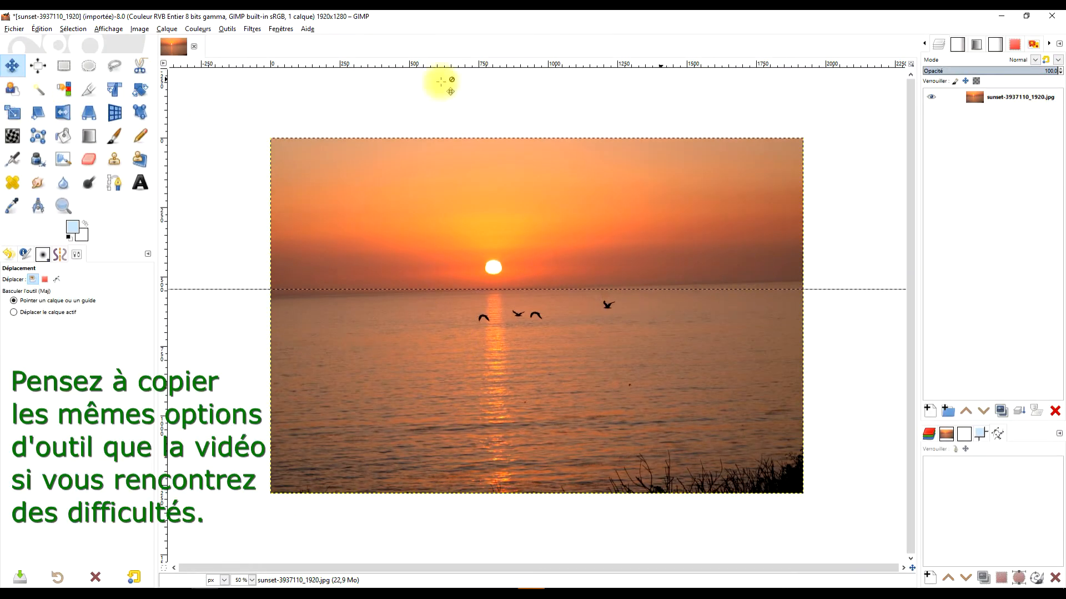
left_click_drag(494, 289, 495, 290)
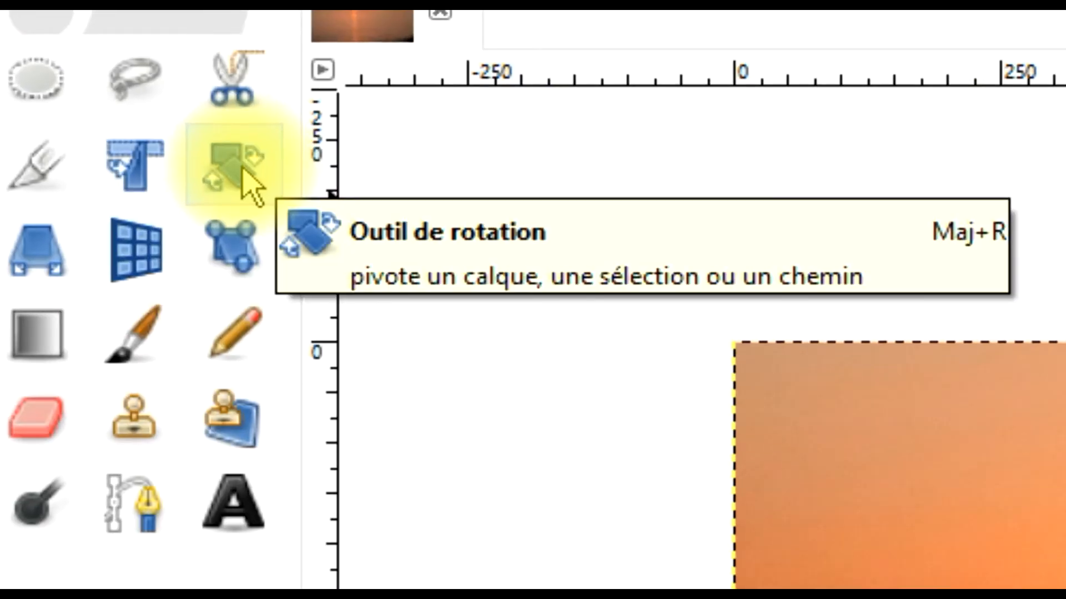
- Rotate the photo layer by 1.57° about its centre so the horizon lines up with the guide
left_click(245, 177)
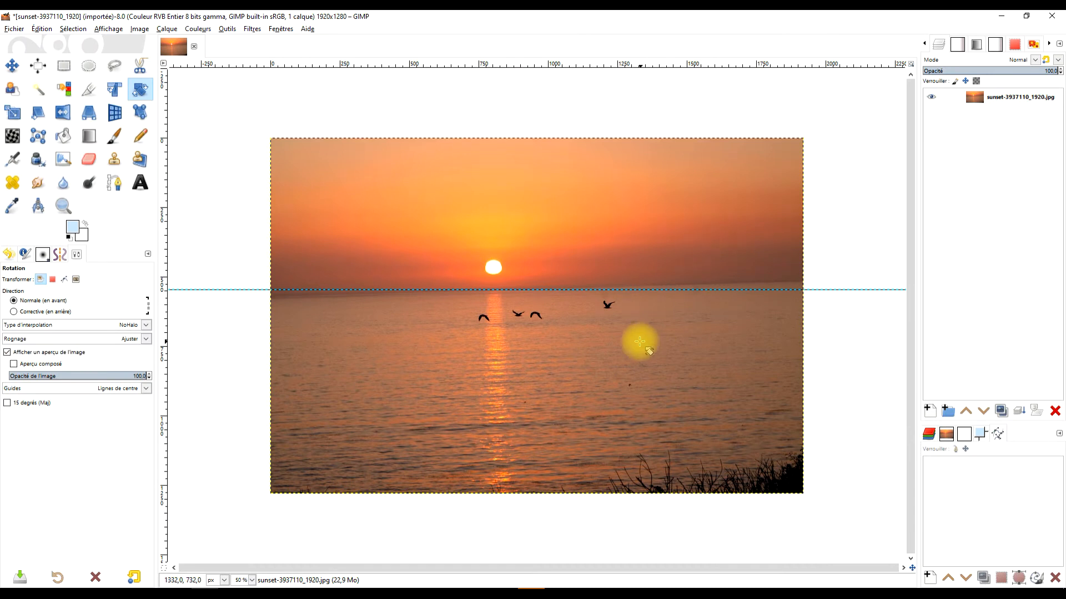
left_click(565, 327)
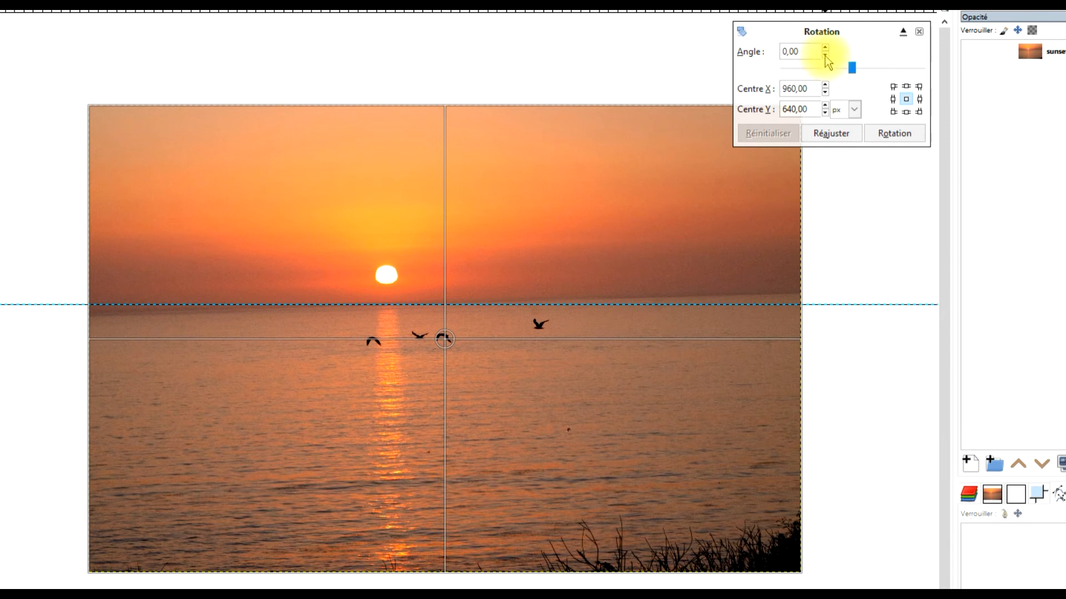
left_click(825, 57)
left_click(825, 47)
left_click(826, 47)
left_click(826, 47)
left_click(826, 47)
left_click(825, 47)
left_click(825, 47)
left_click(825, 47)
left_click(825, 47)
left_click(825, 46)
left_click(825, 47)
left_click(825, 46)
left_click(826, 46)
left_click(825, 46)
left_click(826, 46)
left_click(825, 47)
left_click(825, 46)
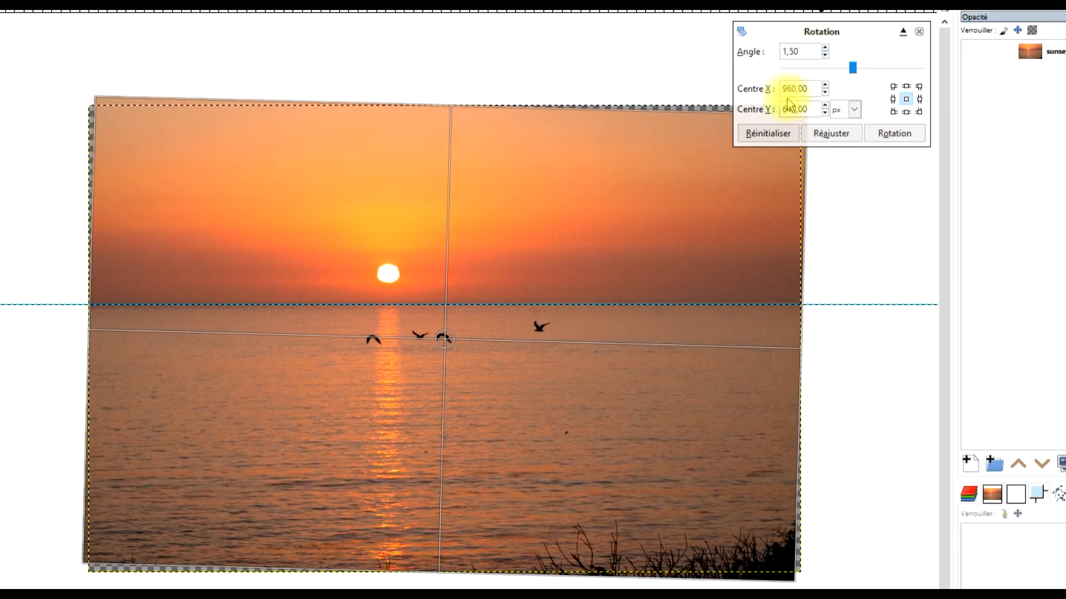
mouse_move(538, 409)
left_mouse_down()
mouse_move(518, 421)
mouse_move(538, 410)
left_mouse_up()
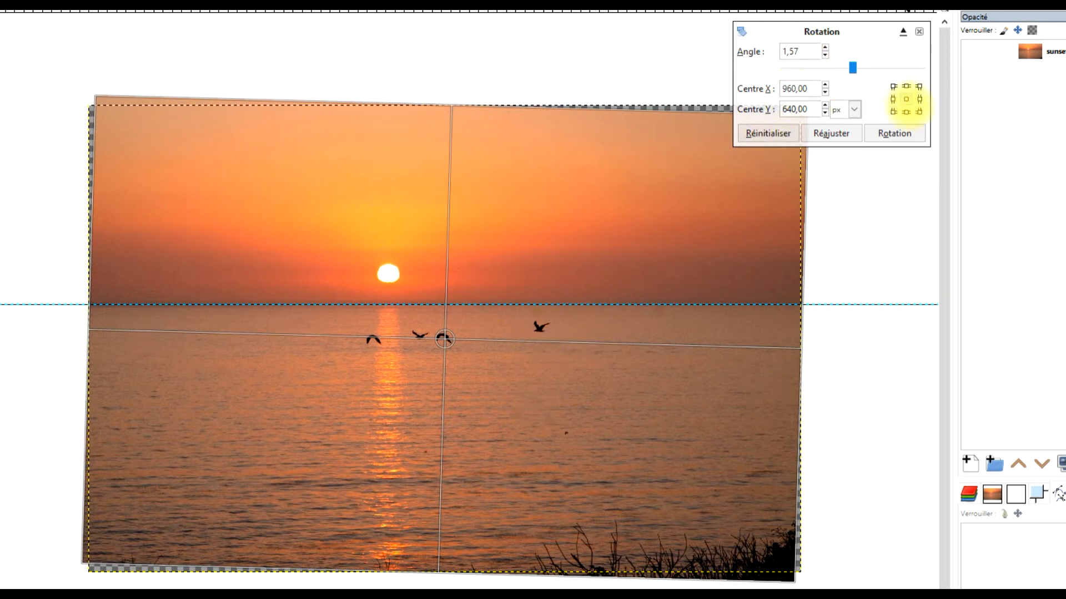
left_click(900, 135)
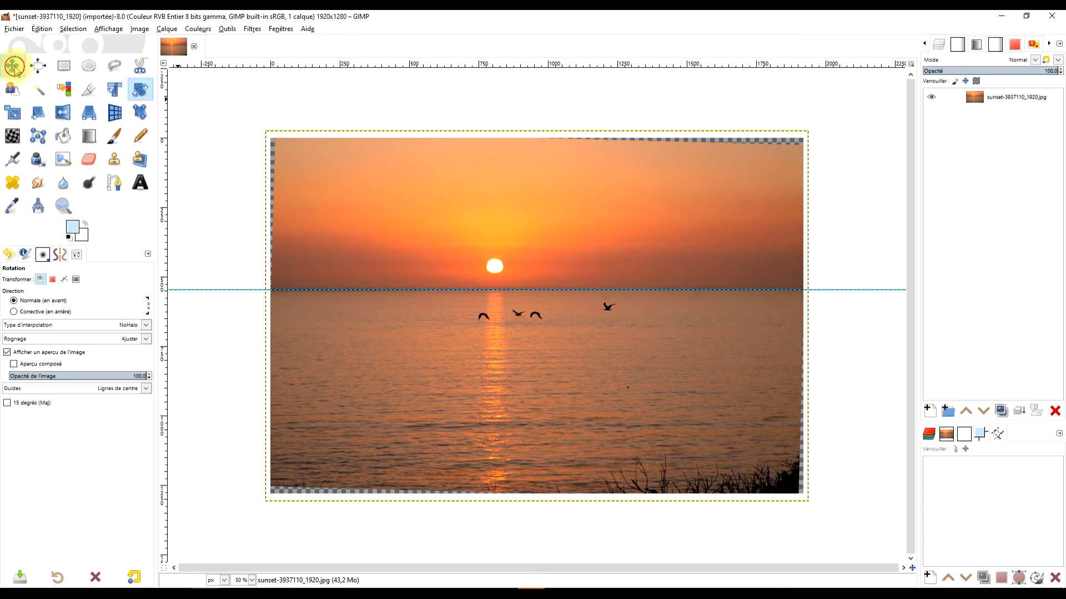
- Remove the horizontal guide from the image by moving it off the canvas
left_click(12, 66)
left_click_drag(311, 291, 397, 28)
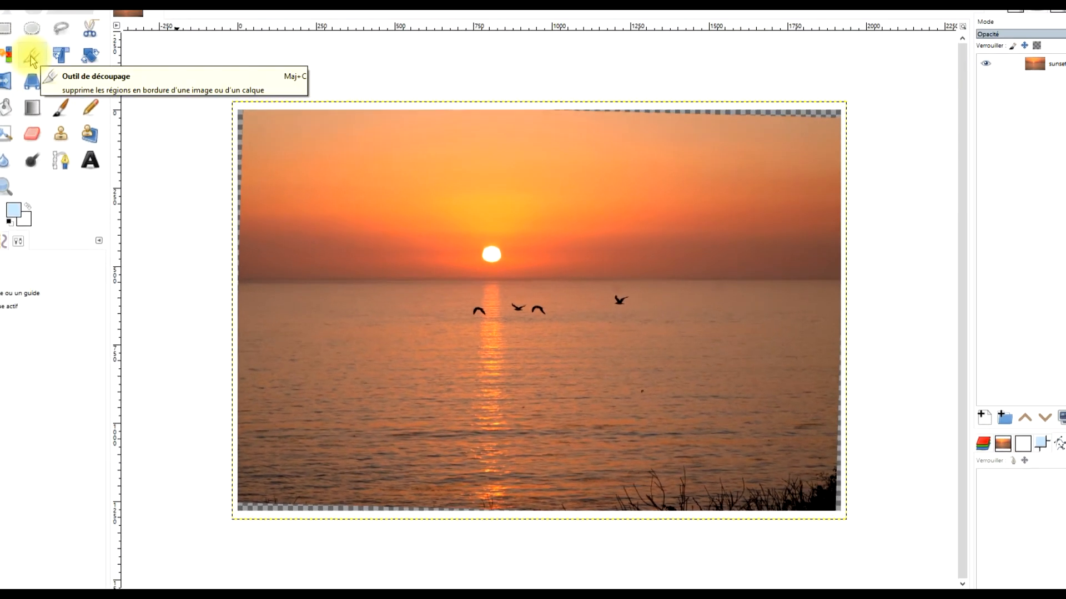
- Crop the image to 1870 × 1222 px from position 32, 28, cutting off the transparent edges left by the rotation
left_click(87, 93)
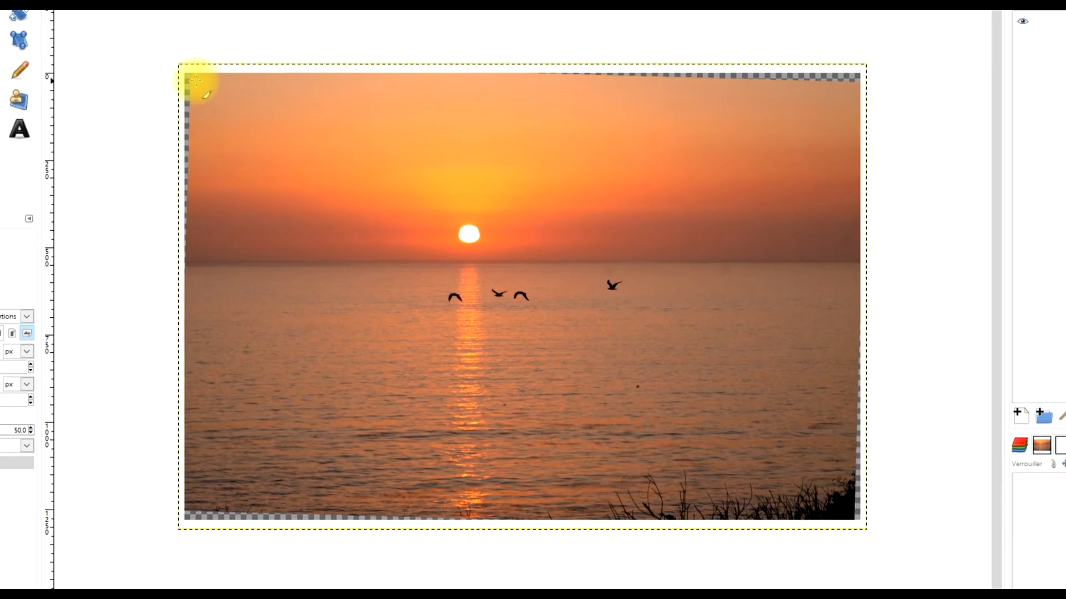
left_click_drag(154, 50, 873, 524)
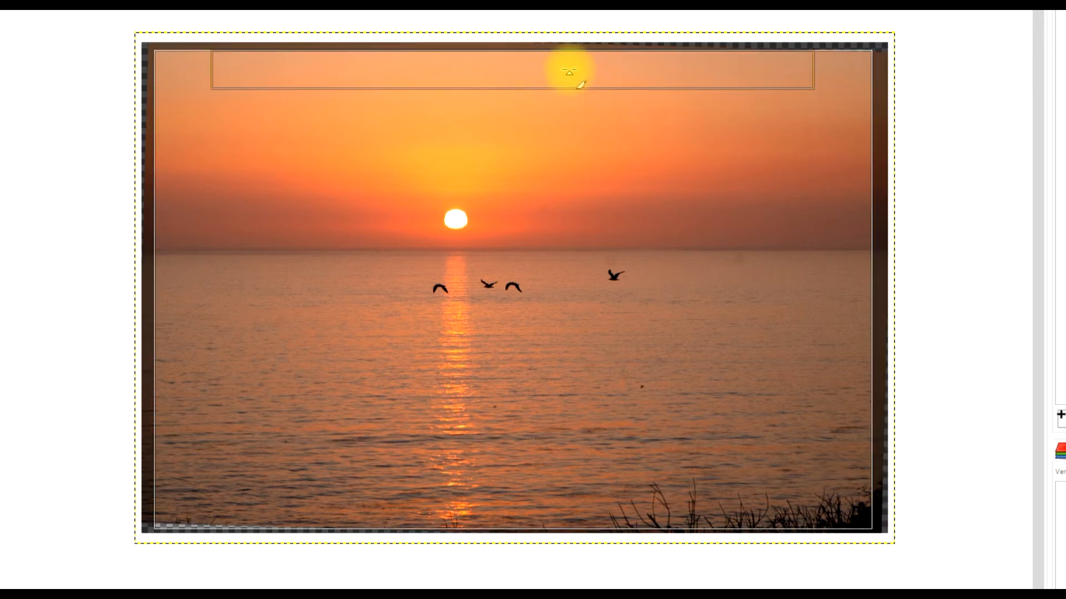
left_click_drag(568, 70, 682, 76)
left_click_drag(468, 509, 474, 503)
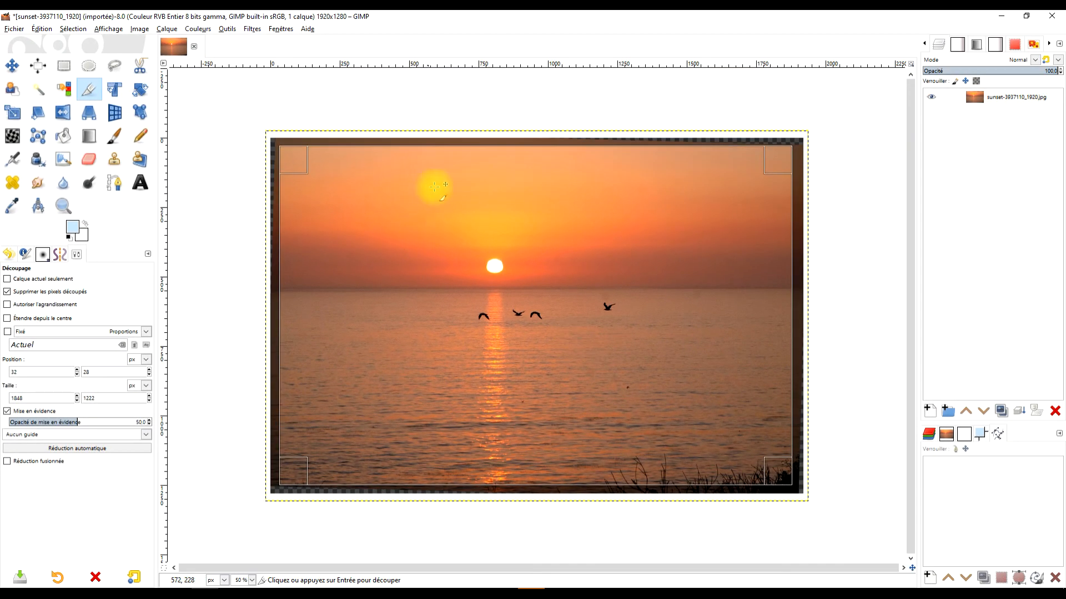
left_click_drag(787, 317, 792, 317)
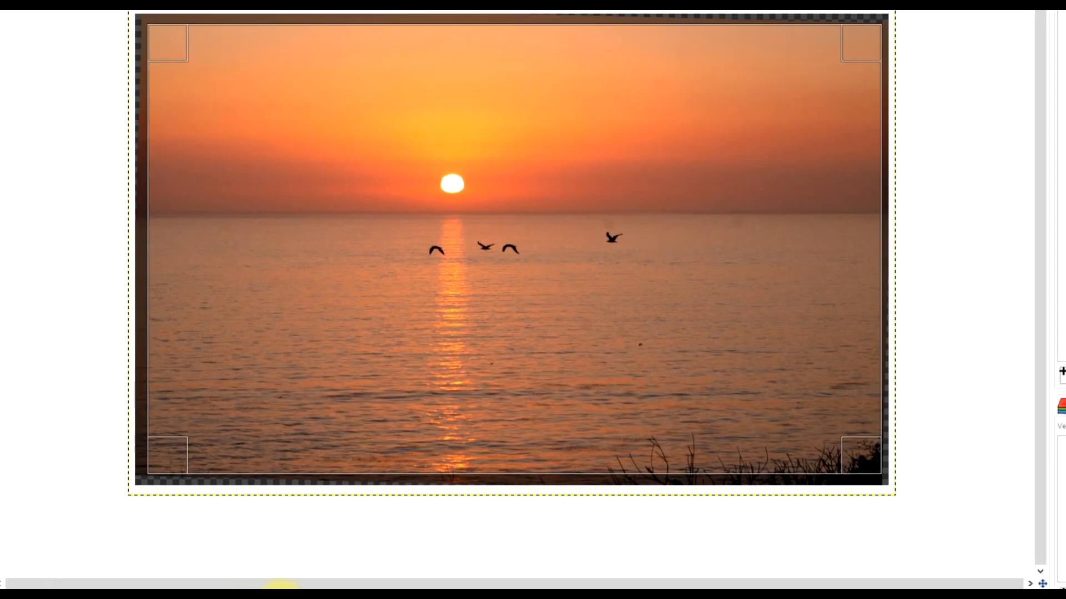
left_click(519, 225)
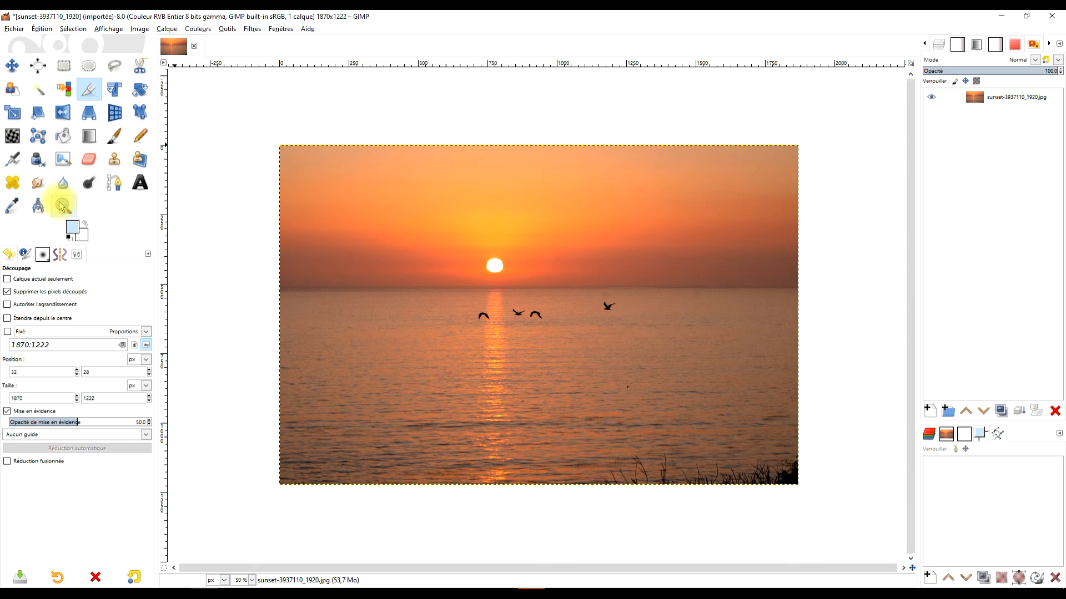
- Export the straightened image as sunset-3937110_1920-modifié.jpg in the same folder with JPEG quality 100
left_click(60, 205)
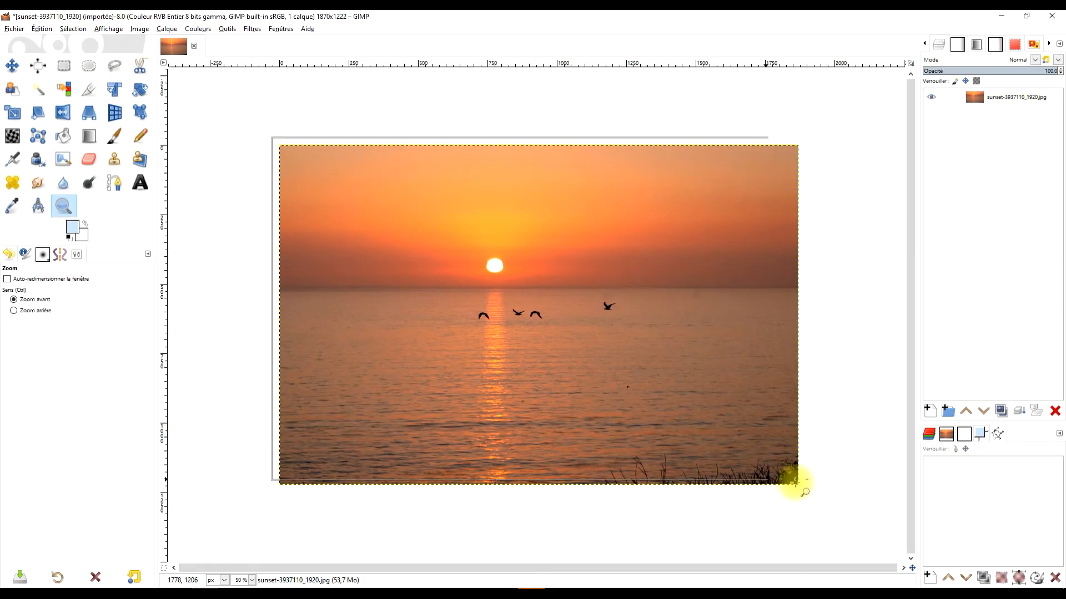
left_click_drag(795, 480, 808, 495)
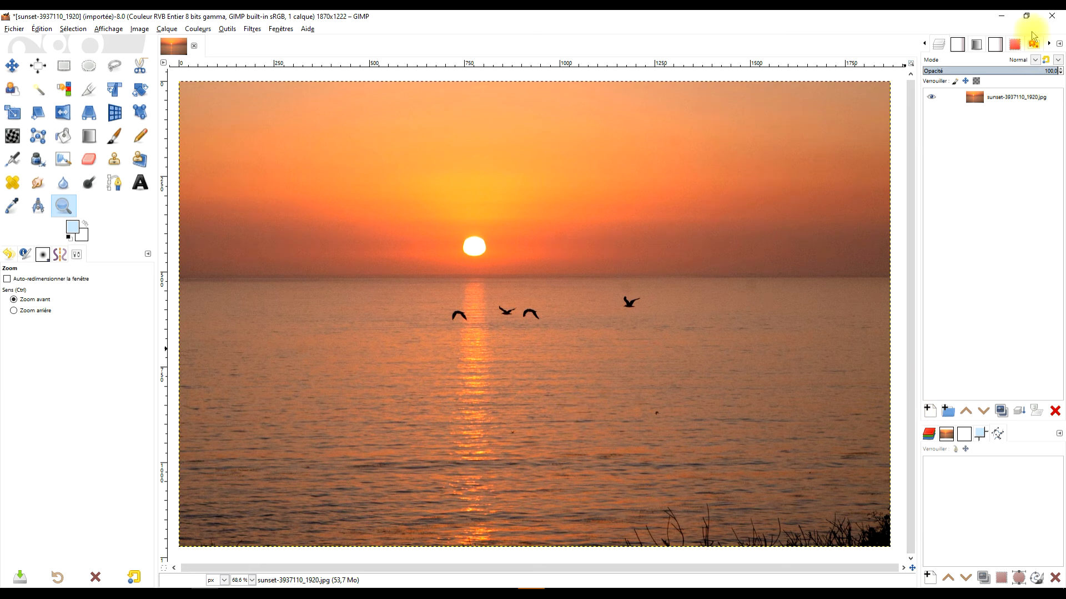
left_click(10, 29)
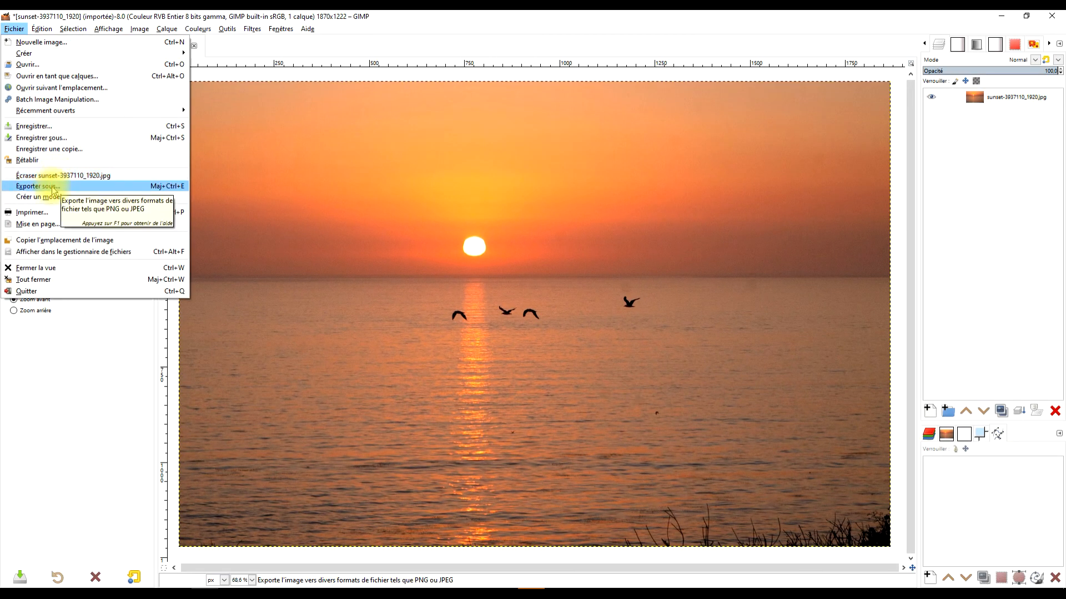
left_click(53, 188)
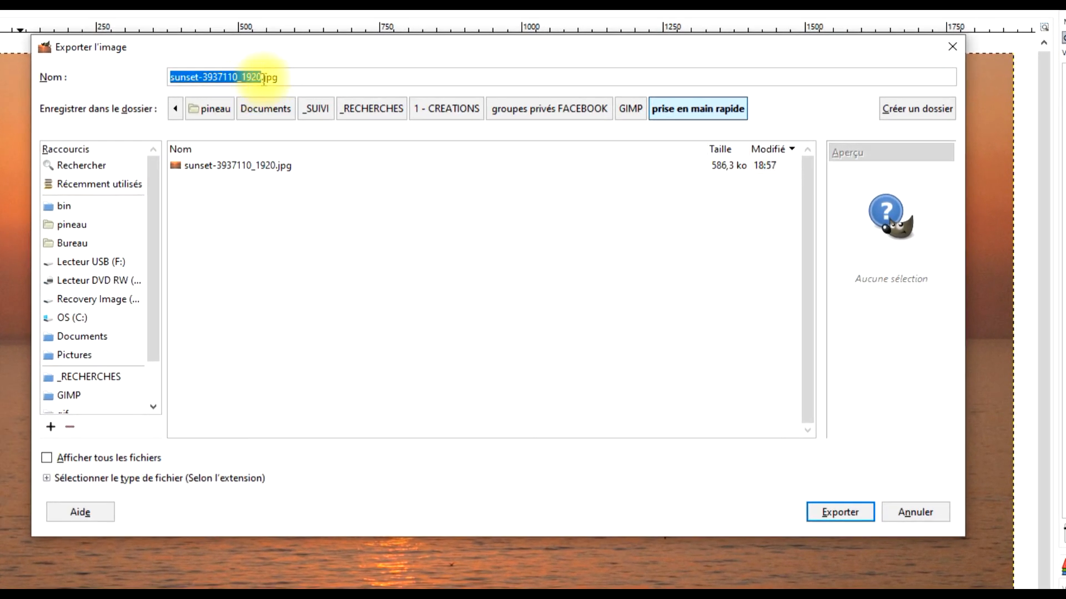
left_click(262, 78)
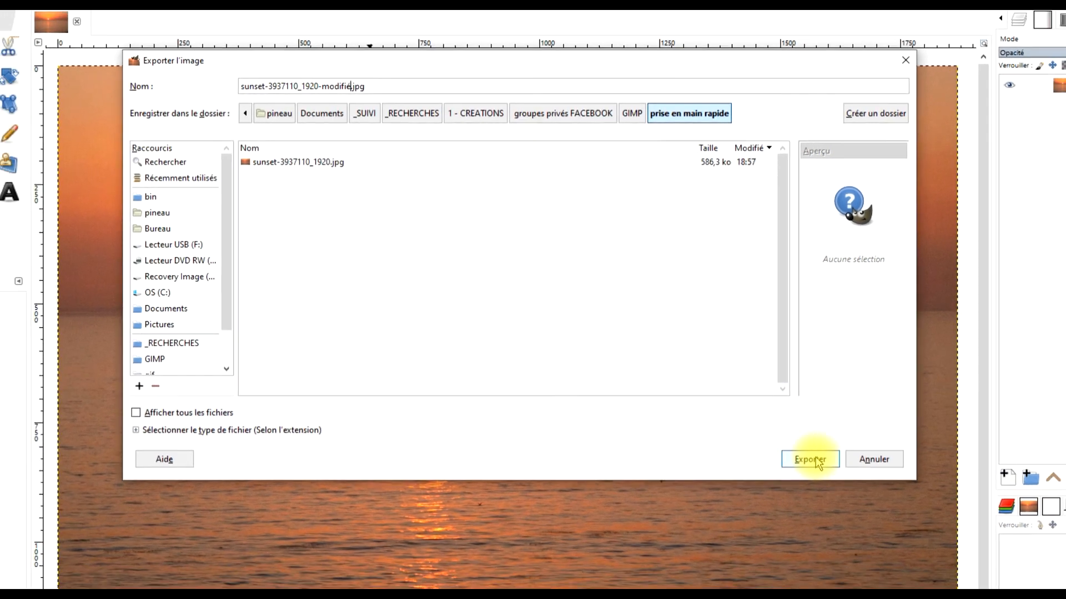
left_click(838, 502)
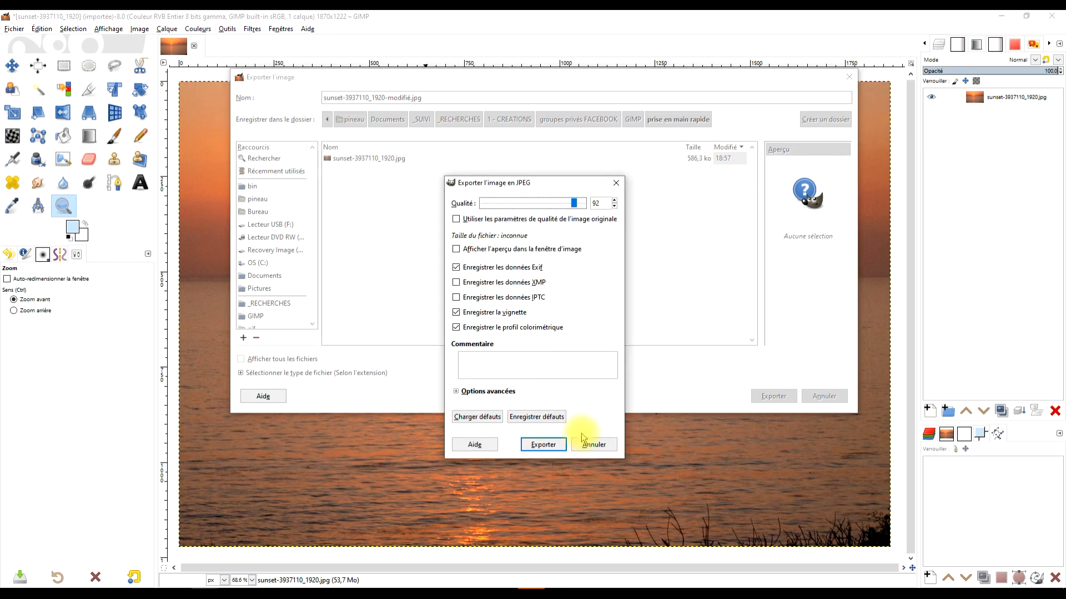
left_click_drag(576, 203, 601, 201)
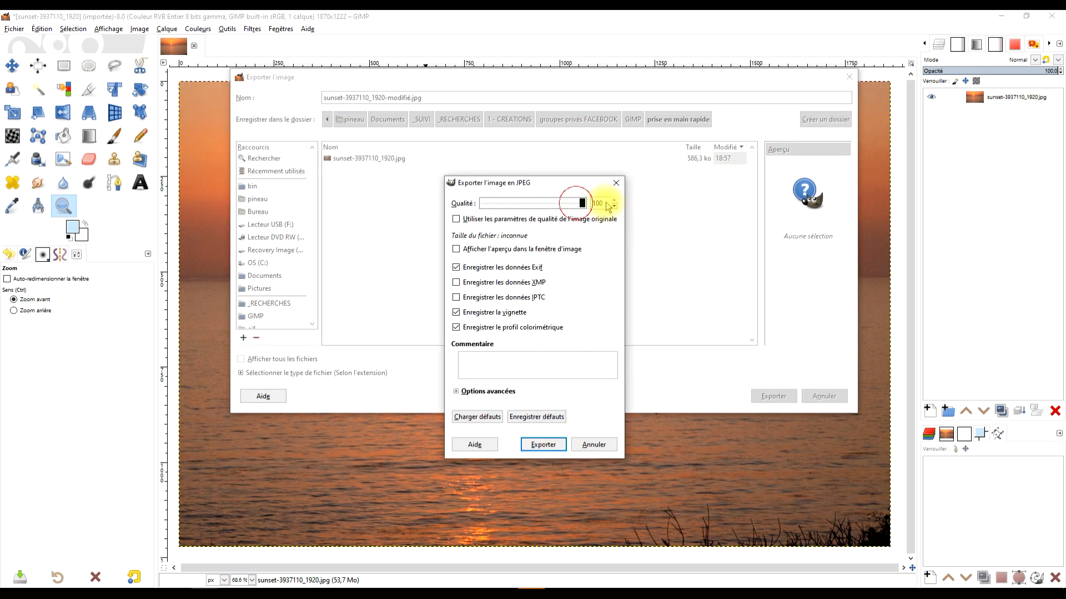
left_click(544, 446)
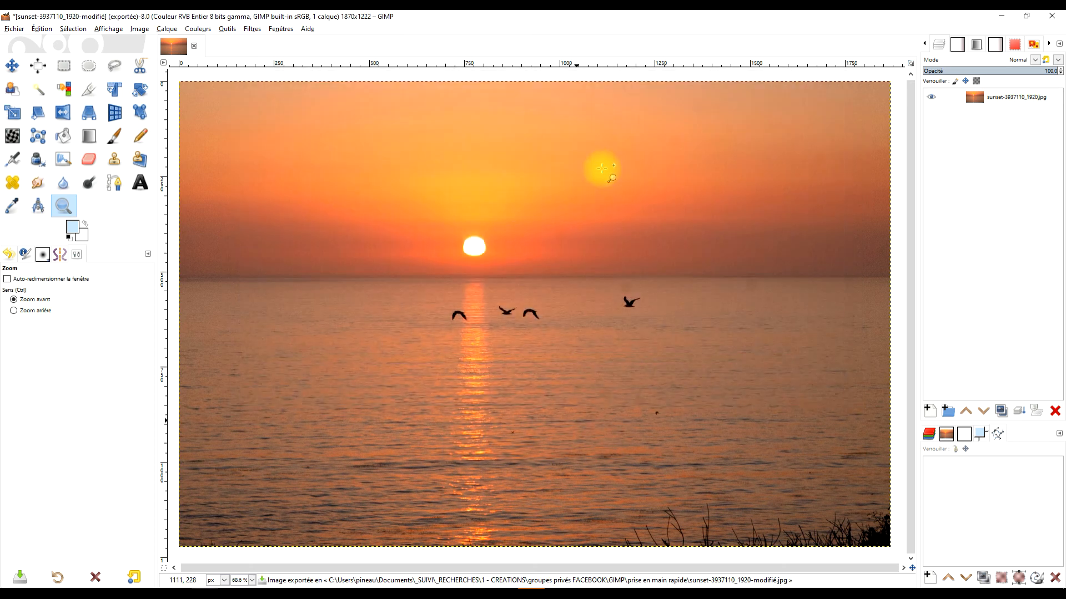
- Switch to Photos from the image folder, compare the exported picture with the original, and return to GIMP
mouse_move(94, 593)
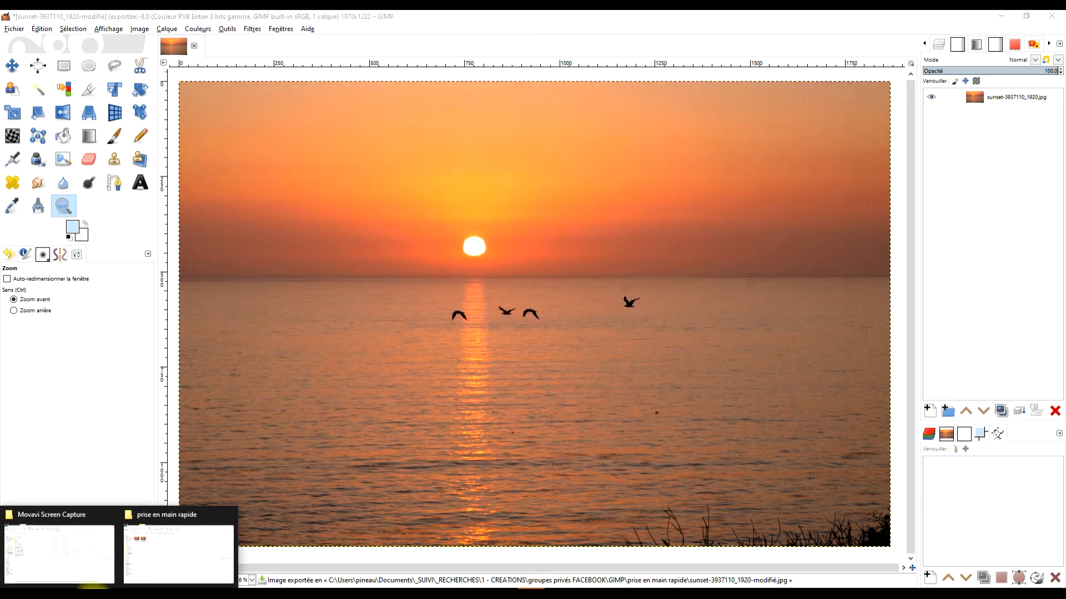
left_click(143, 558)
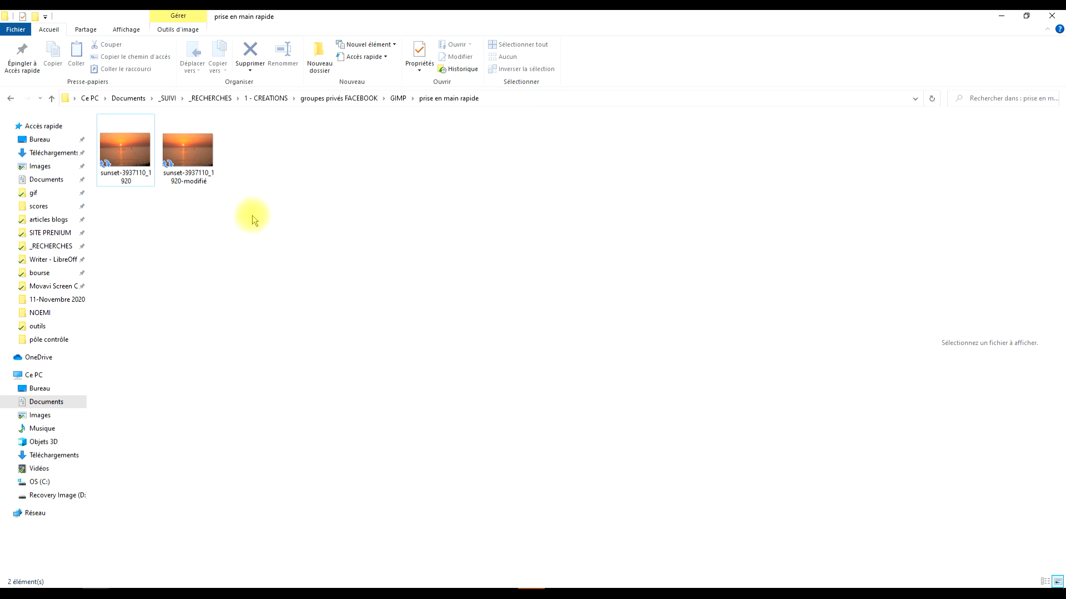
left_click(200, 178)
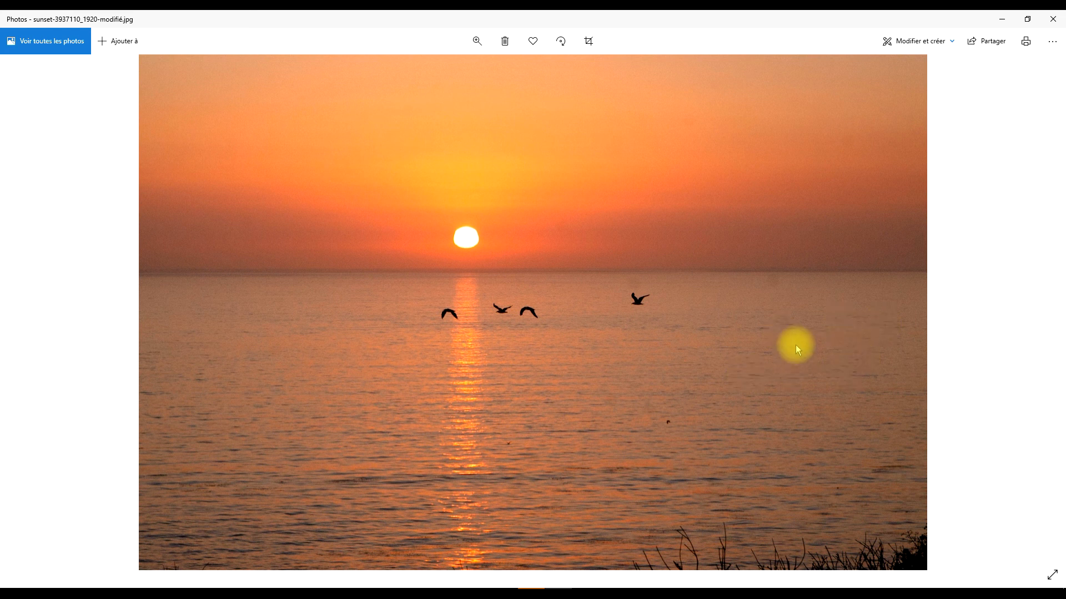
key("Left")
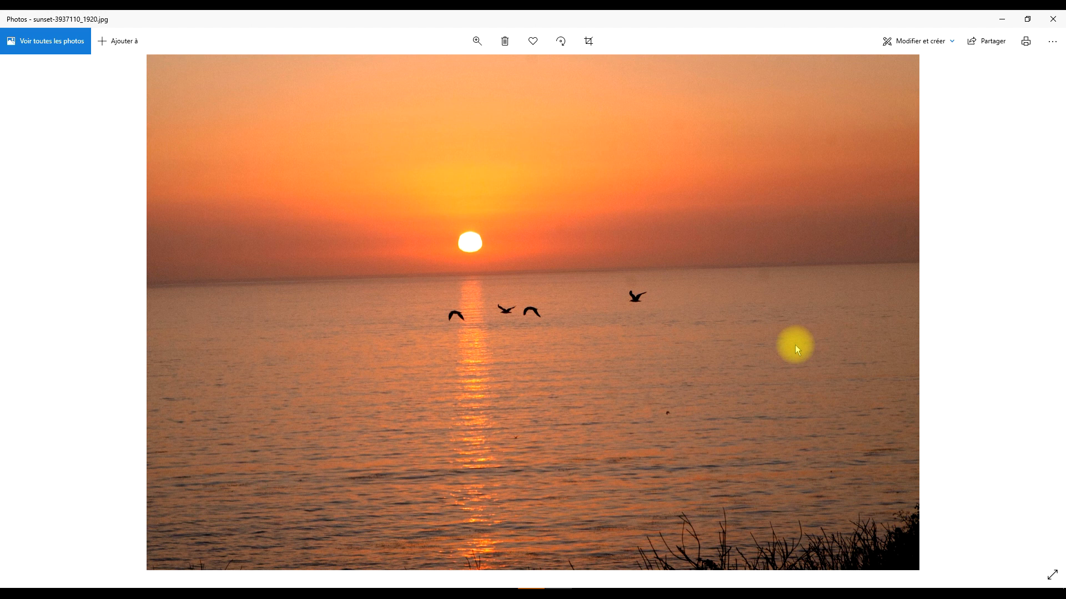
key("Right")
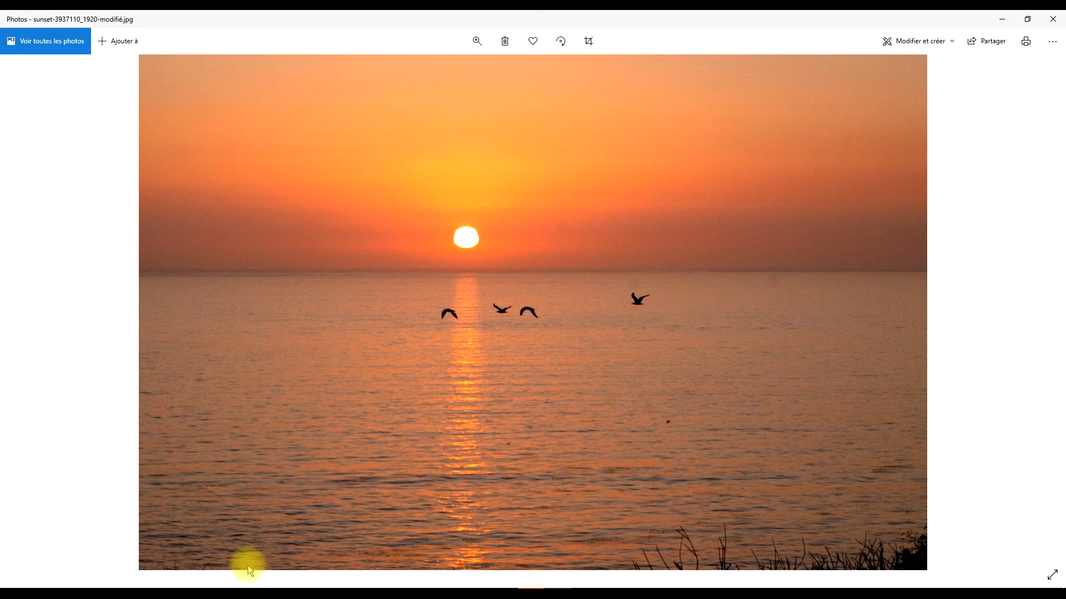
left_click(196, 595)
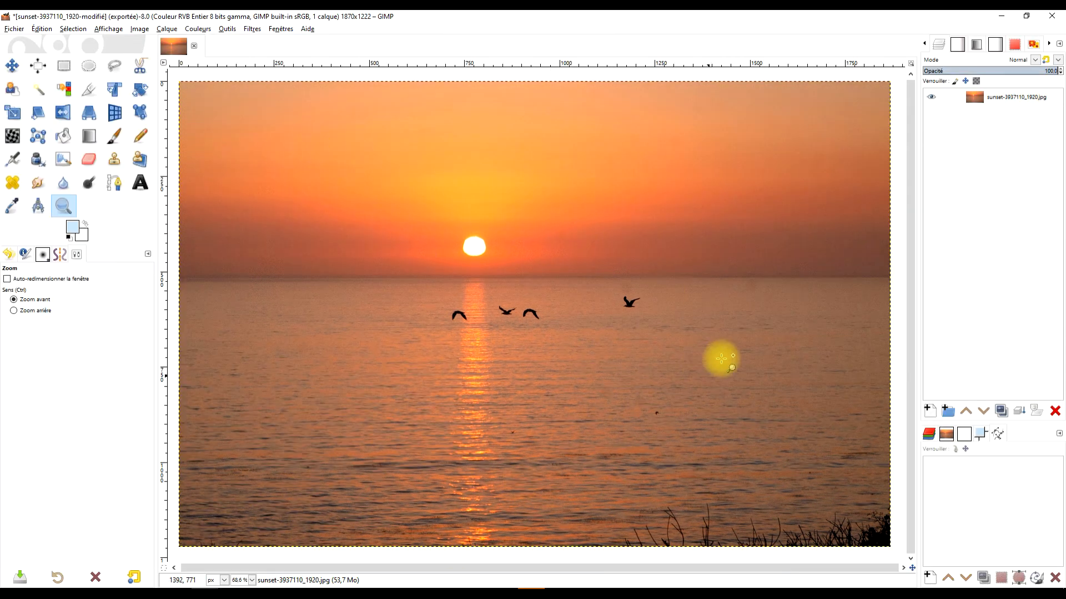